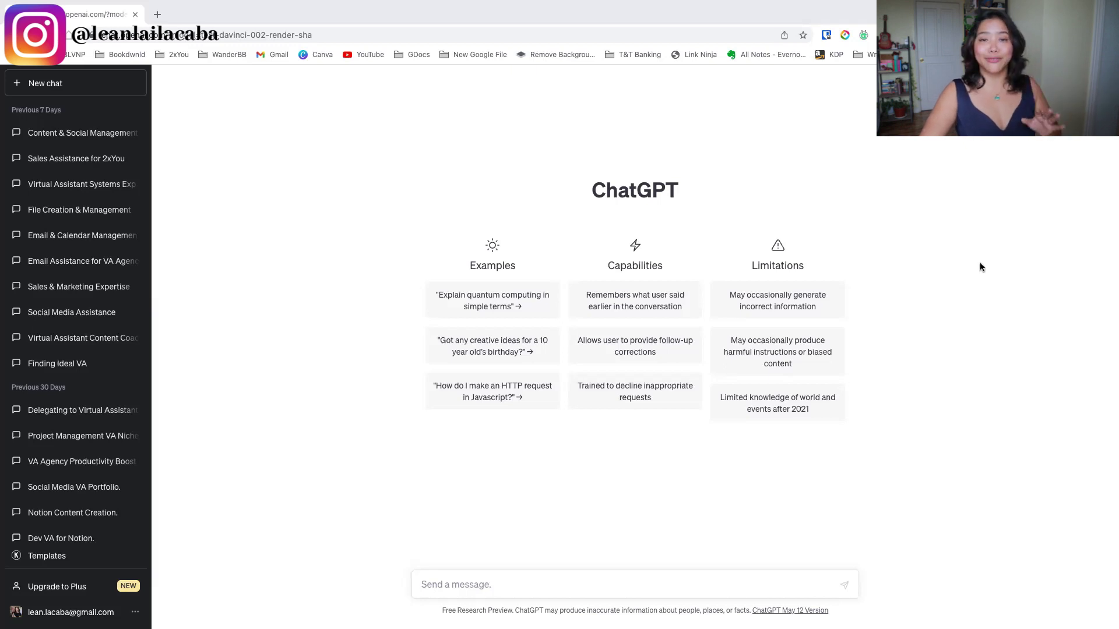
- Send a prompt introducing an AI consulting business creating ChatGPT prompts for service based owners, asking the chatbot to act as business consultant and systems strategist
click(519, 593)
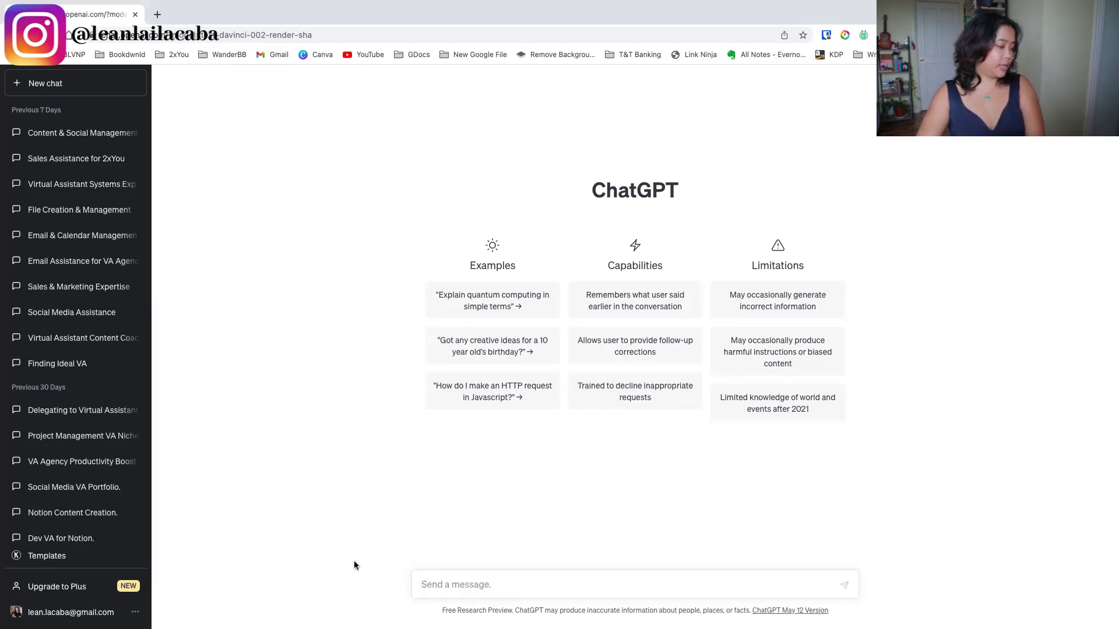
text(I run an AI Consulting Business where we consult and create prompts to be used for ChatGPT to automate their business for service based business owners. I need you to be our business consultant and strategist speciliazing in systems. Are you ready?)
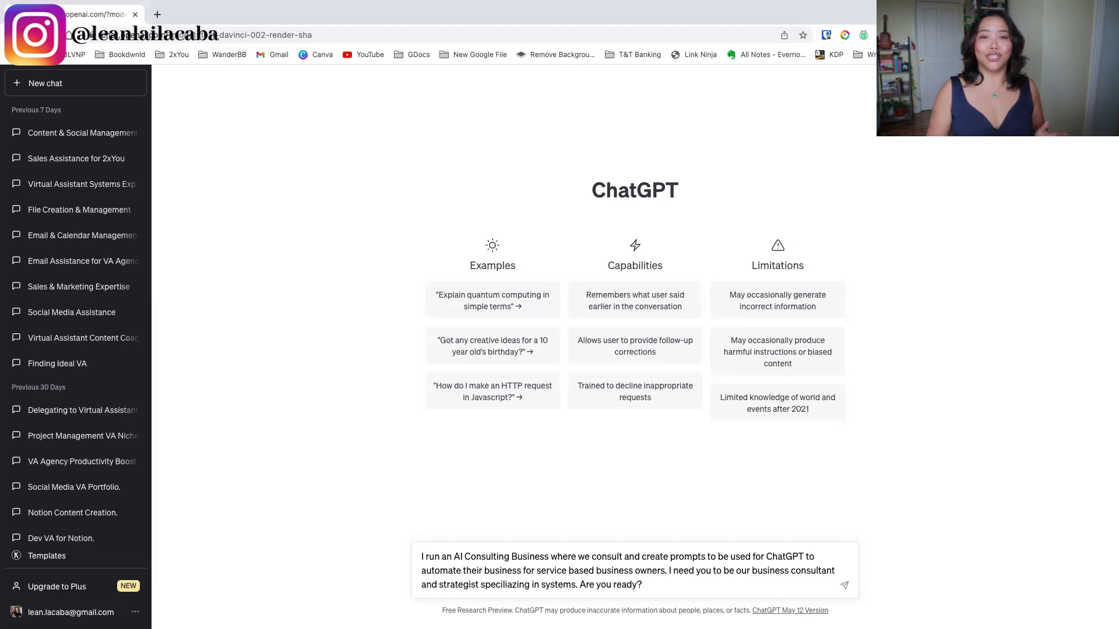
key(Return)
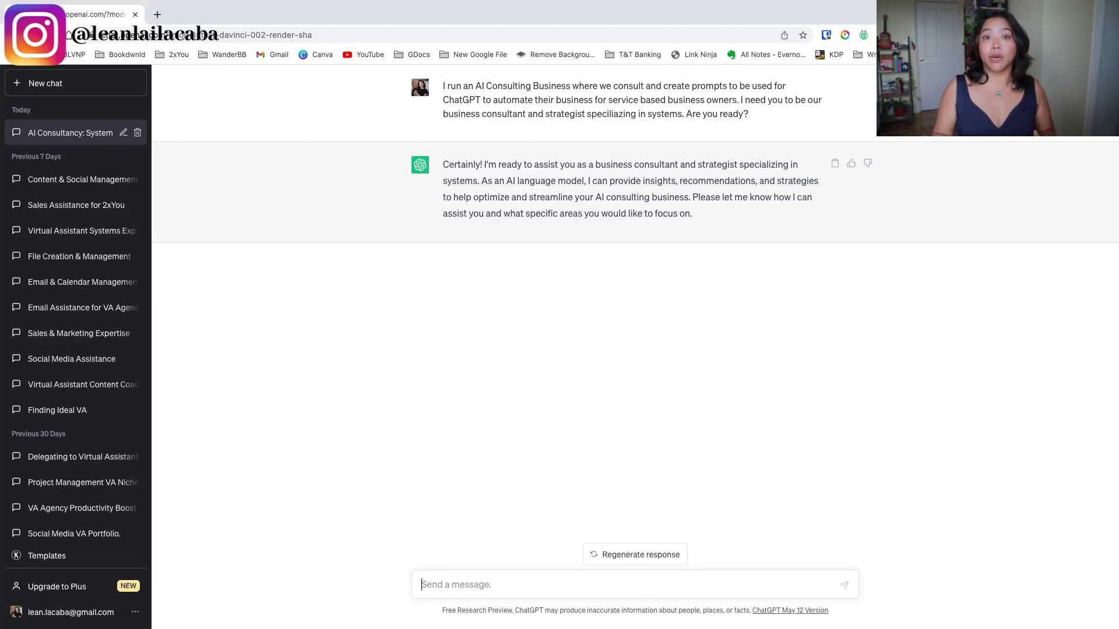
- Request a funny email reply about automating tasks with ChatGPT, including the customer's message asking for marketing business help and how the services work
text(Write an email response to a customer inquiring about our AI consulting services in a way that’s funny since chatgpt is writing the reponse itself and how their tasks can be easily automated with ChatGPT. Below is their email:)
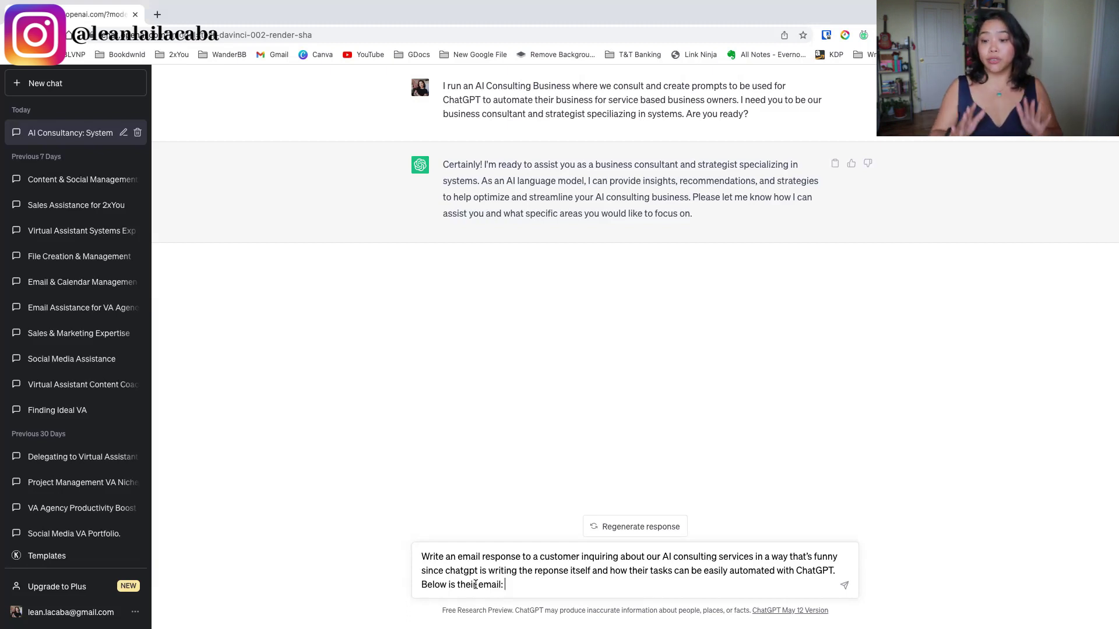
text(Hello,  Need help for marketing business. How can do you do your services?)
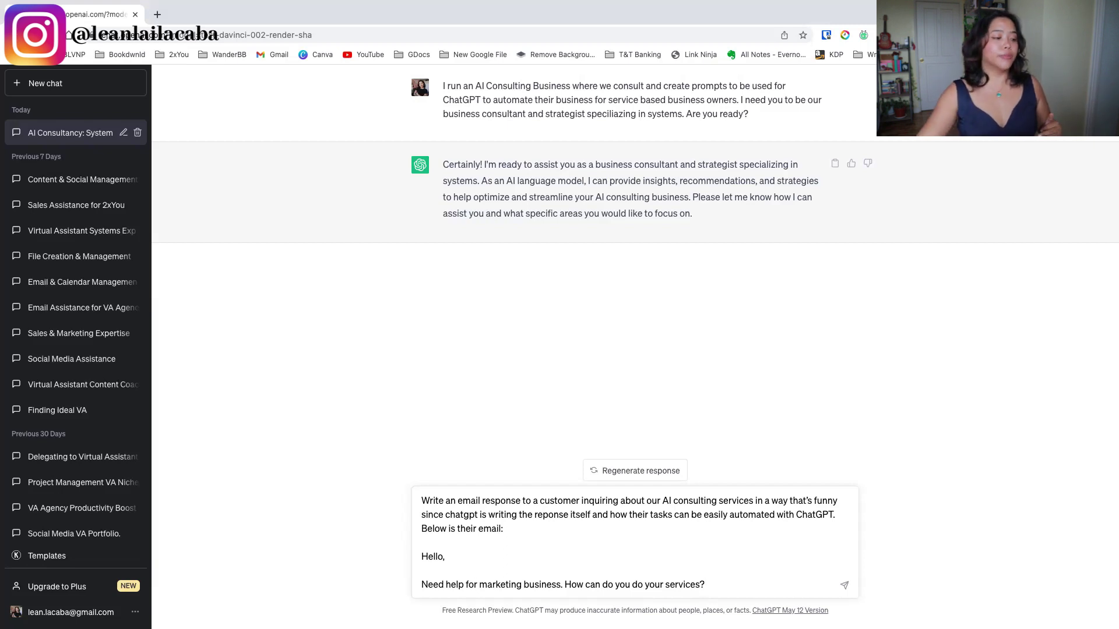
drag(504, 529, 413, 506)
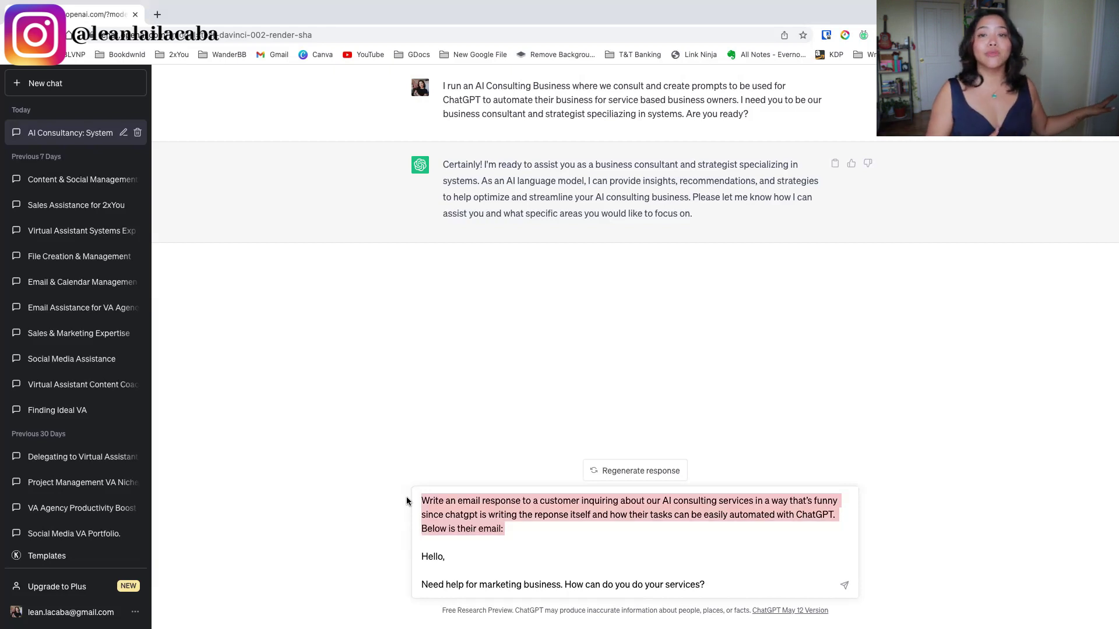
key(Return)
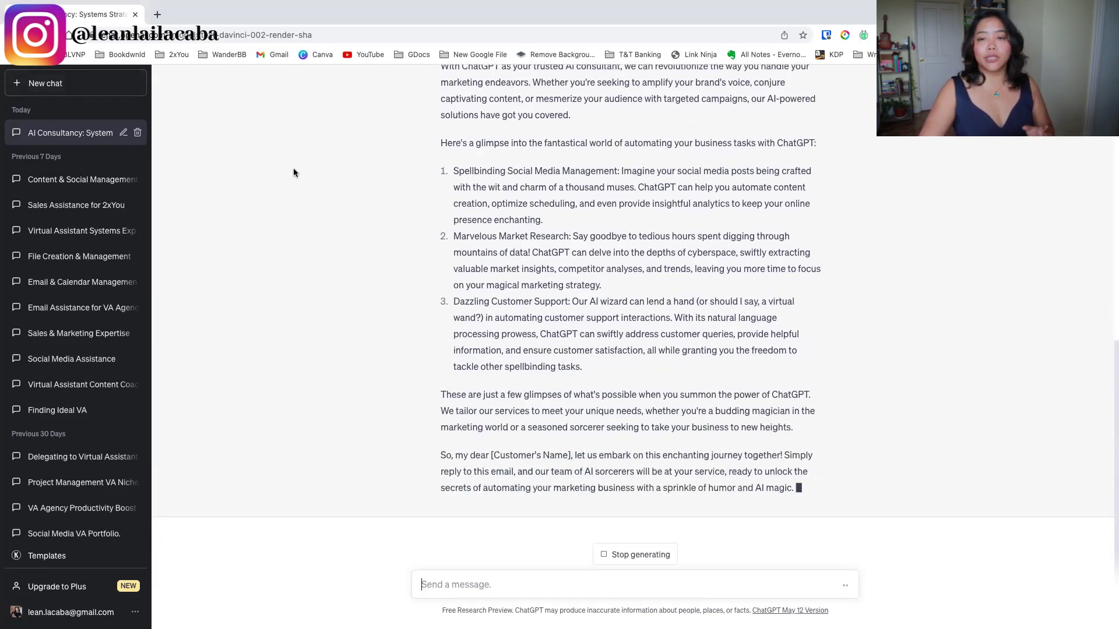
- Review the generated email reply from start to end, along with the two prompts sent before it
scroll(734, 257, up, 8)
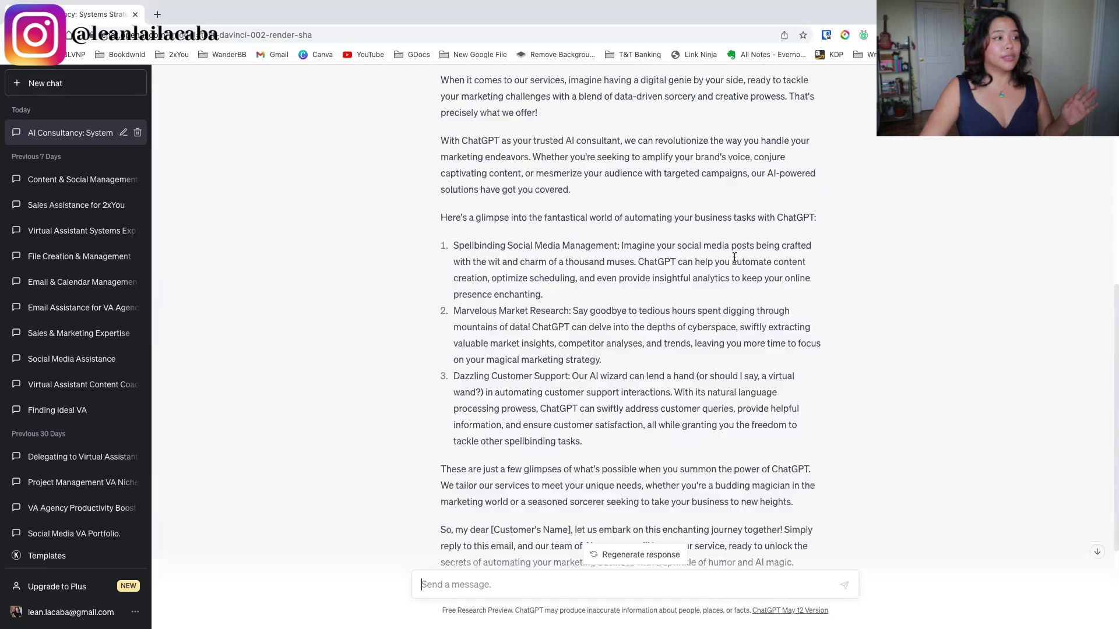
scroll(734, 257, up, 1)
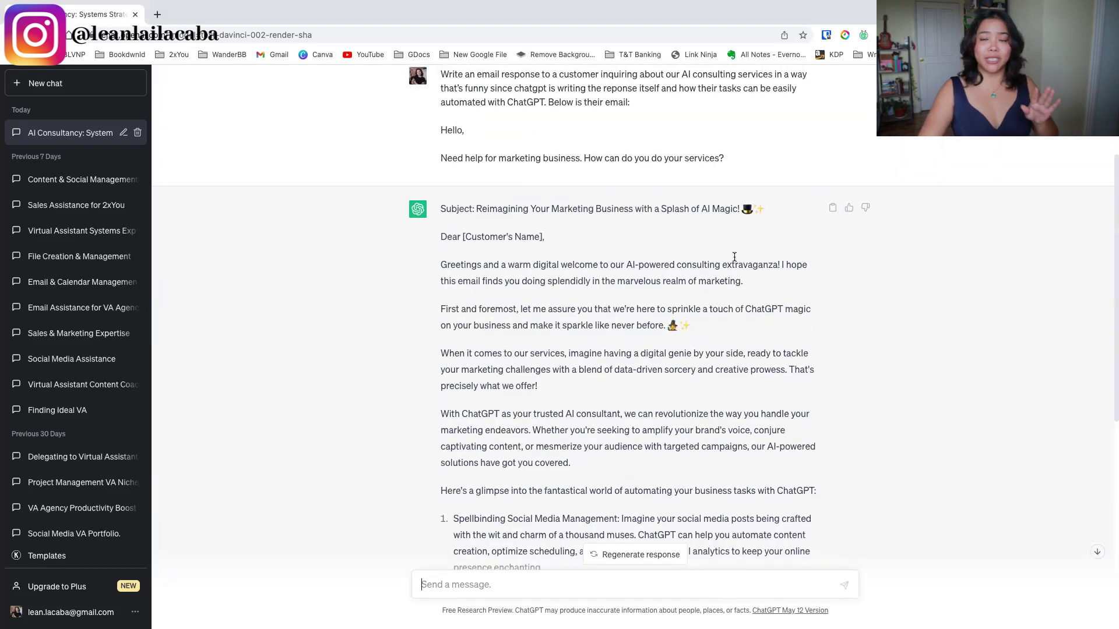
scroll(734, 259, down, 5)
scroll(735, 259, down, 4)
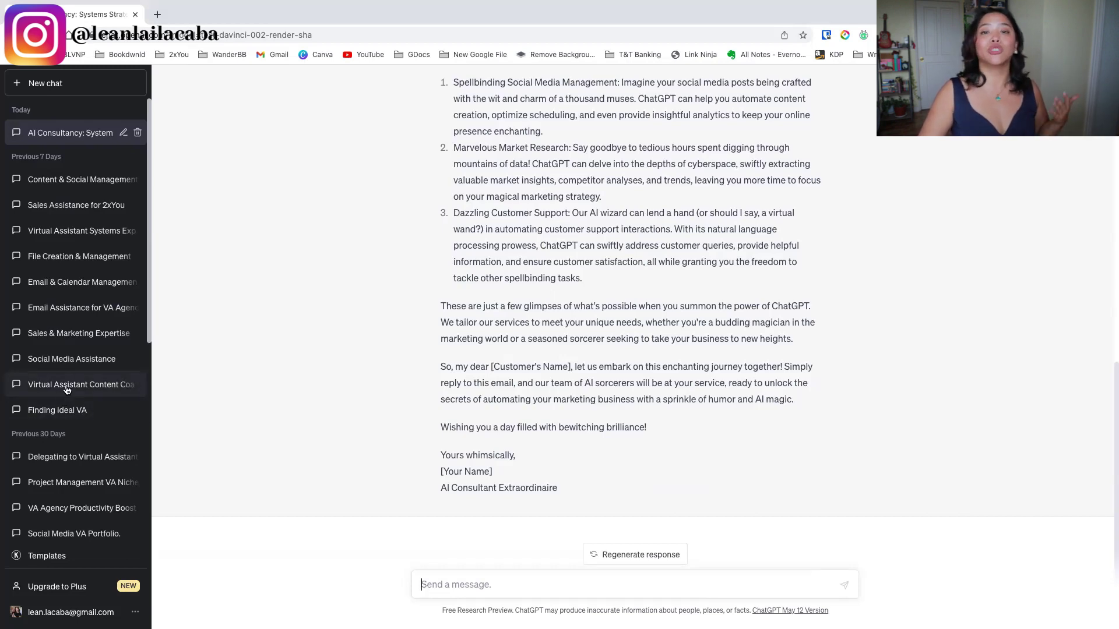
scroll(536, 332, up, 15)
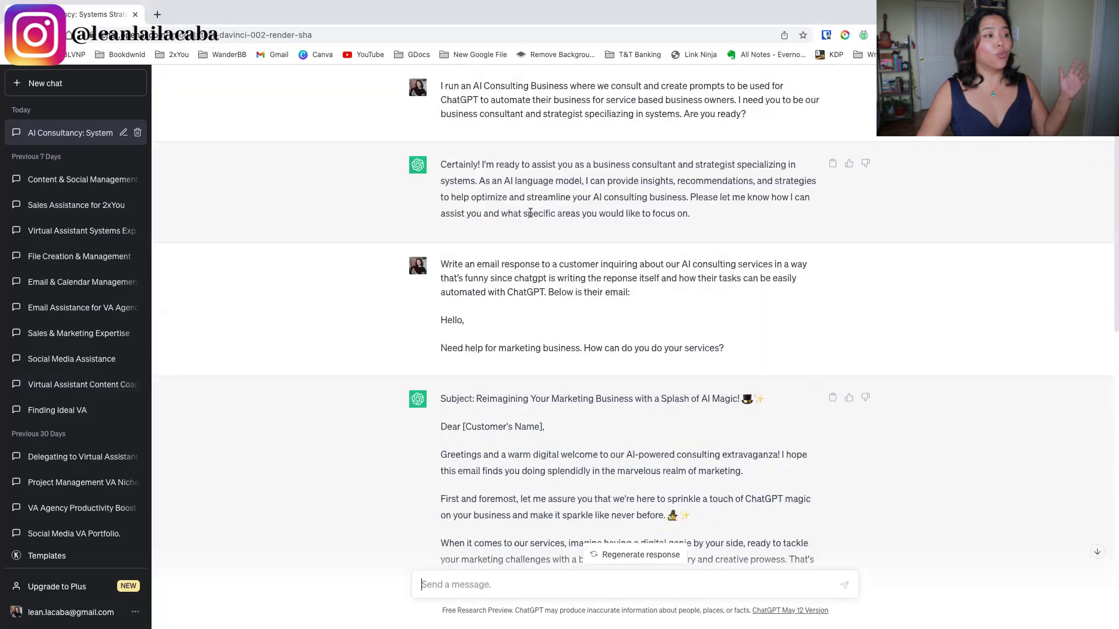
drag(440, 86, 794, 125)
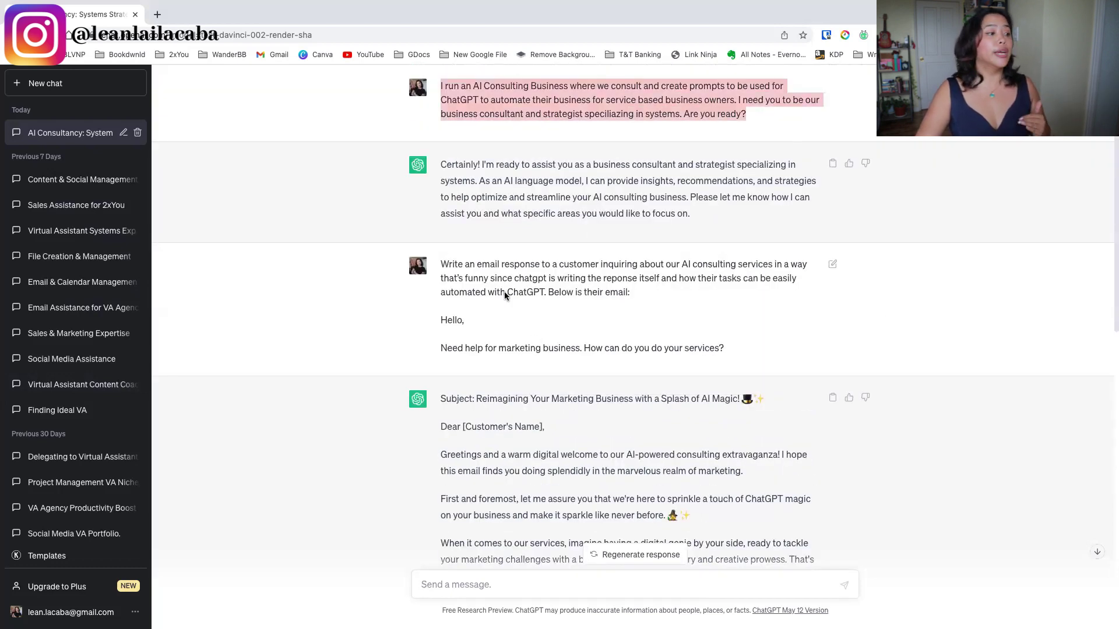
drag(441, 261, 747, 354)
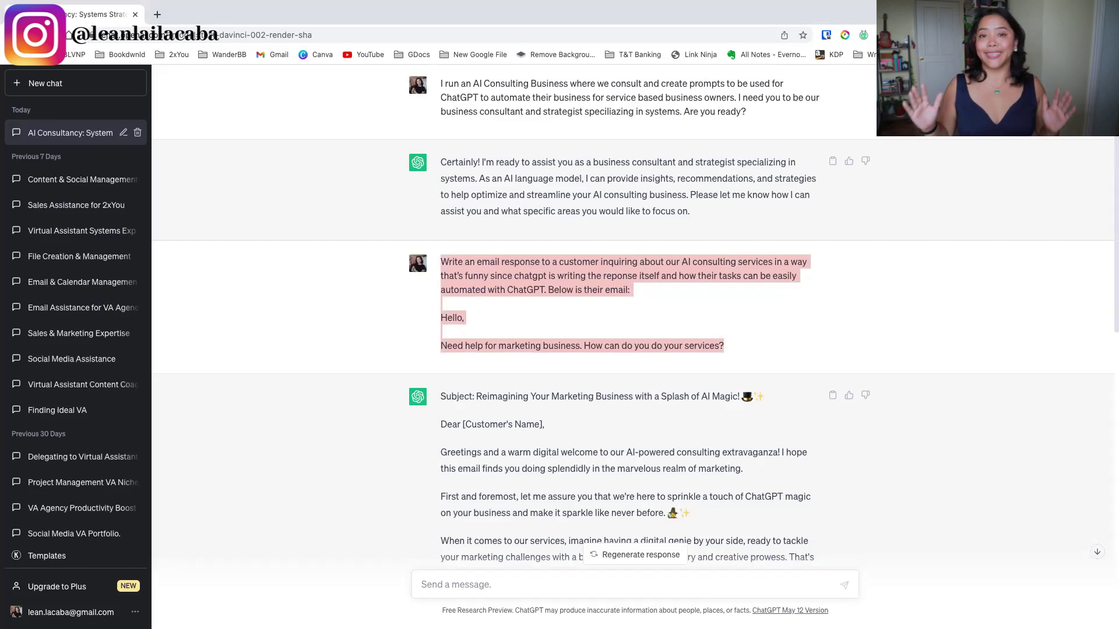
- Request a standard operating procedure for how to respond to questions about the services based on the current available templates
click(463, 579)
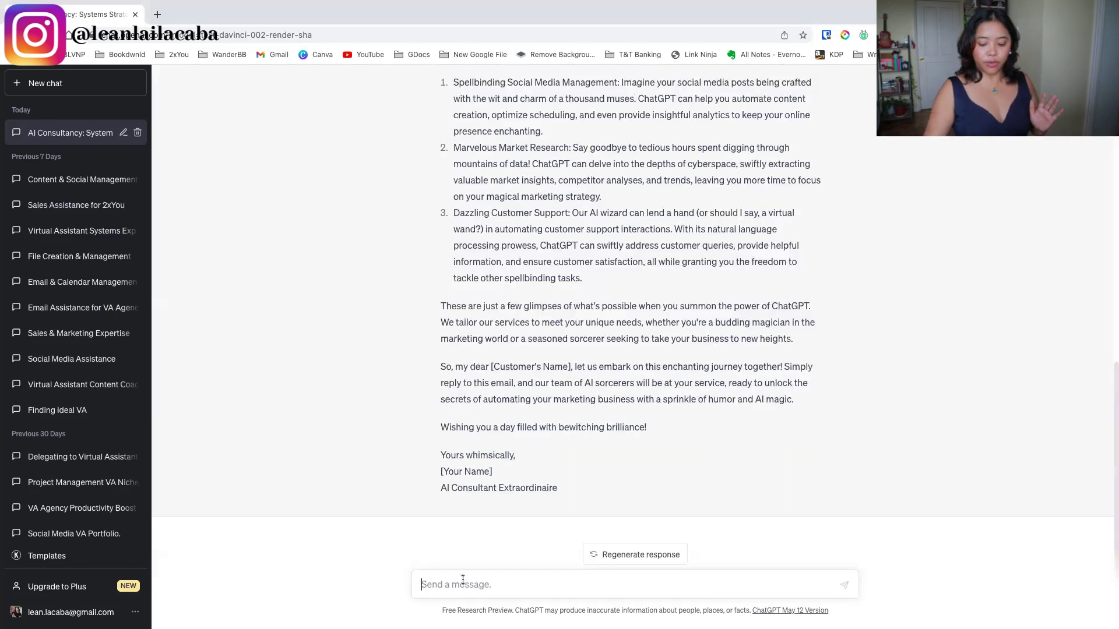
text(Write up a standard operating procedure for how we should respond to questions about our services based on the current available templates")
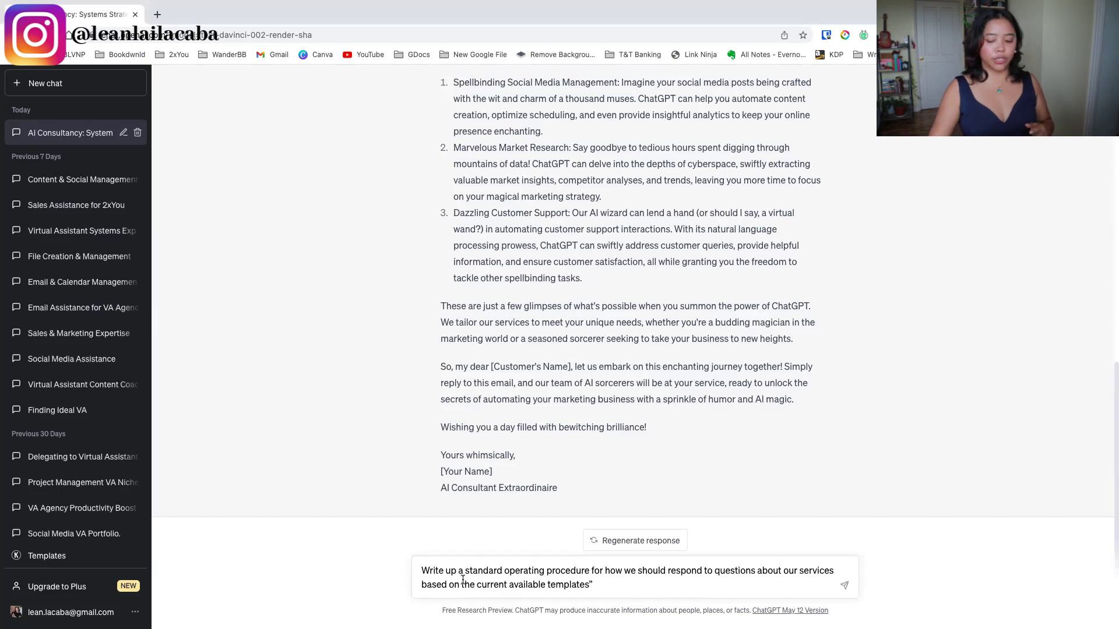
key(BackSpace)
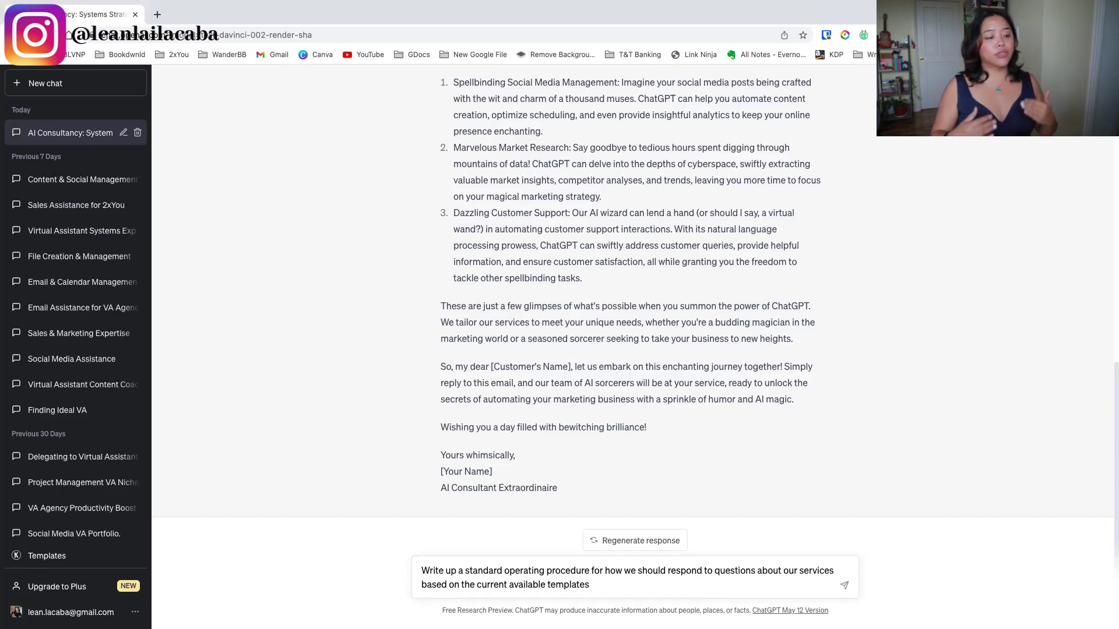
key(Return)
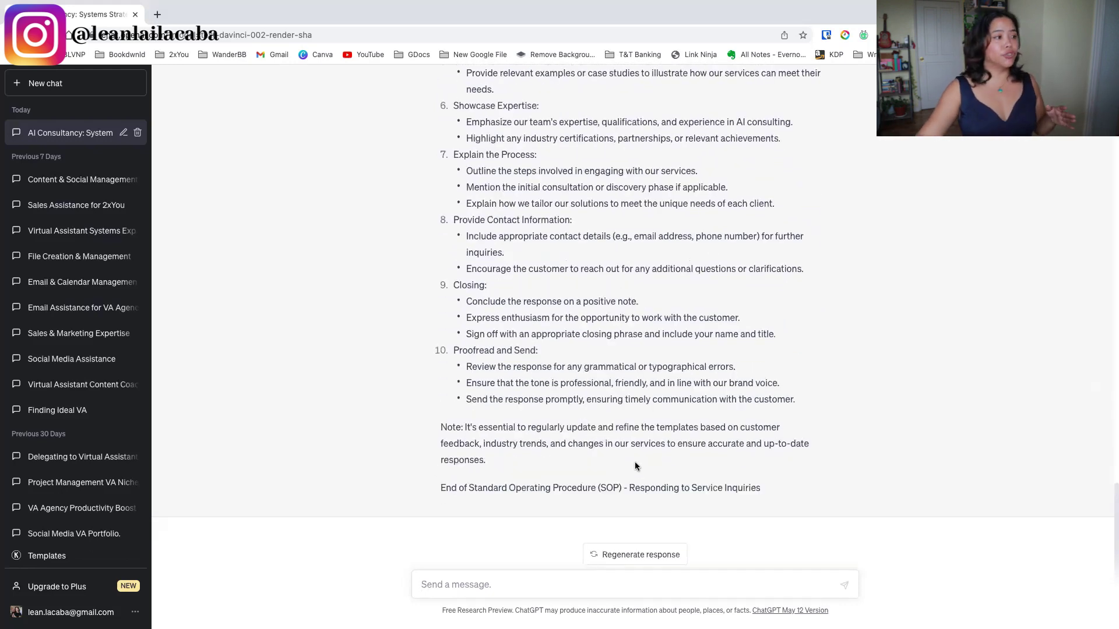
- Request an easy copy+paste social media response template for possible customers inquiring about the business's services
scroll(655, 419, up, 7)
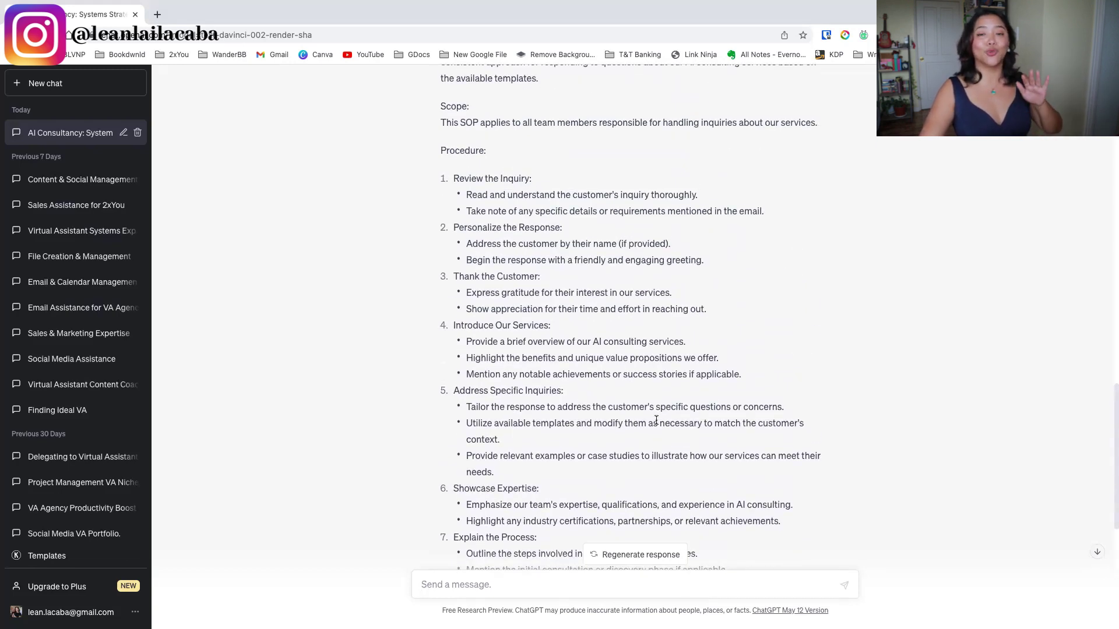
scroll(682, 348, up, 3)
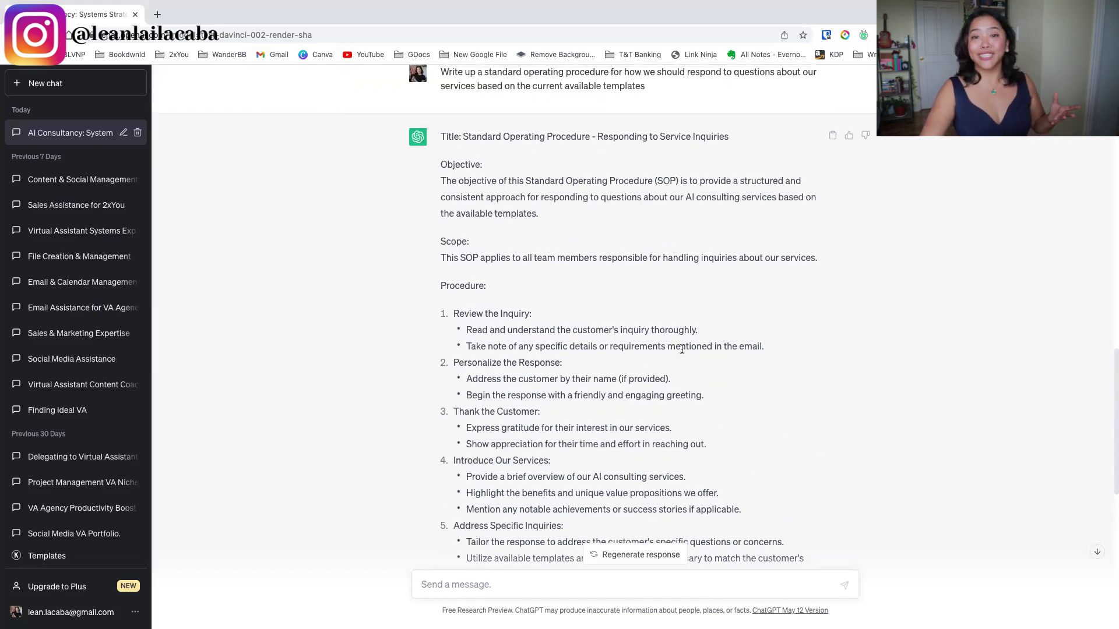
scroll(682, 349, down, 10)
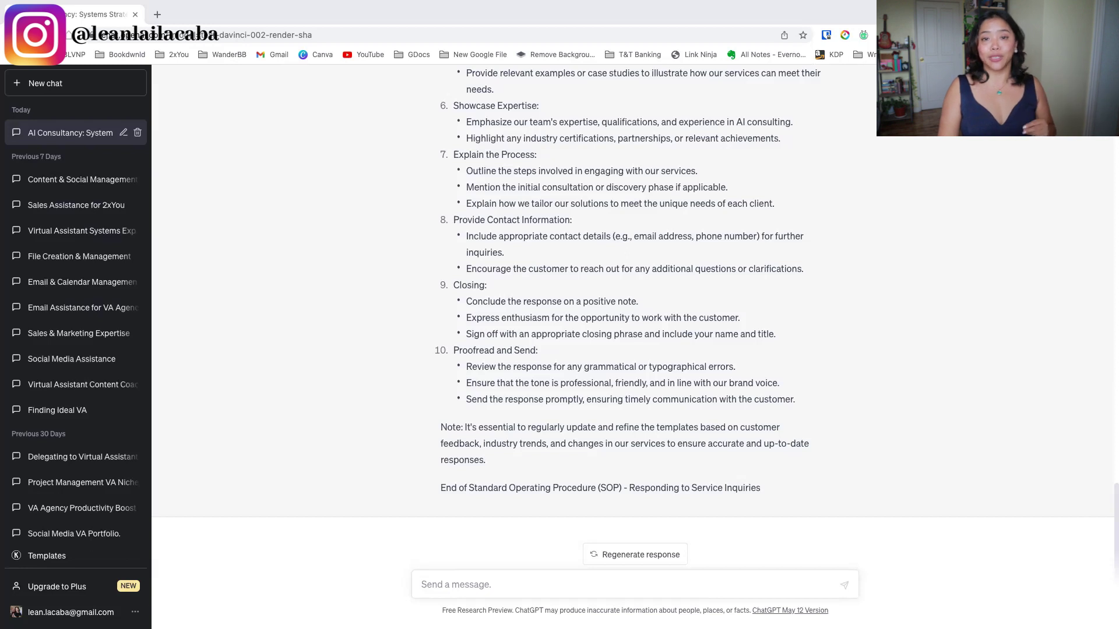
click(631, 577)
text(Create an easy copy+paste social media response template for possible customers for the business inquiring about our services)
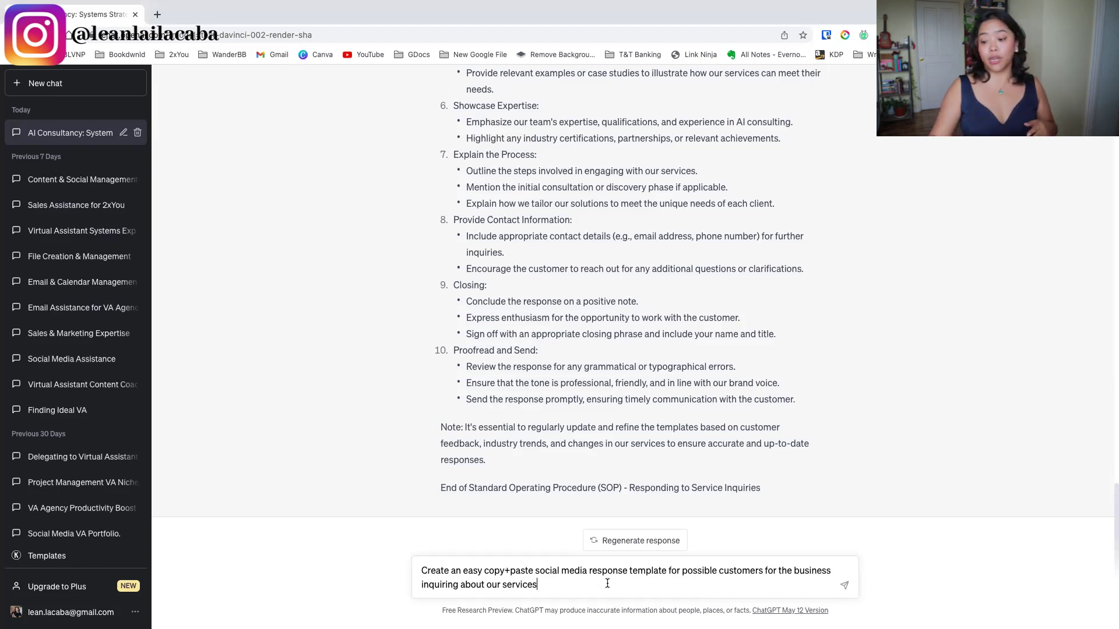
key(Return)
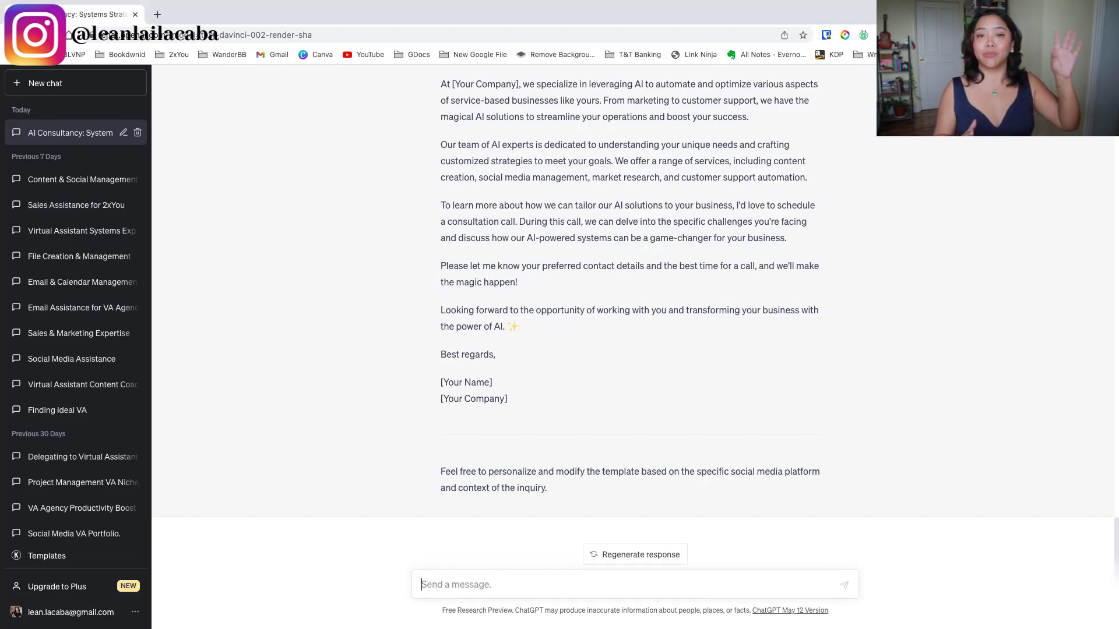
- Request a draft for 5 social media posts to promote the business
scroll(509, 388, up, 3)
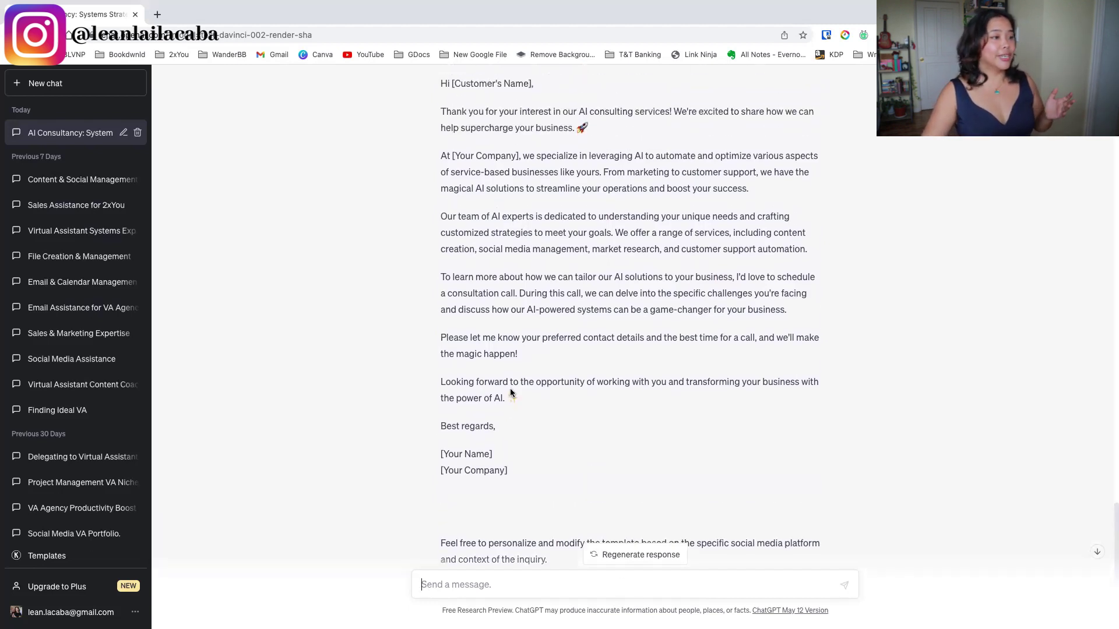
scroll(510, 391, up, 1)
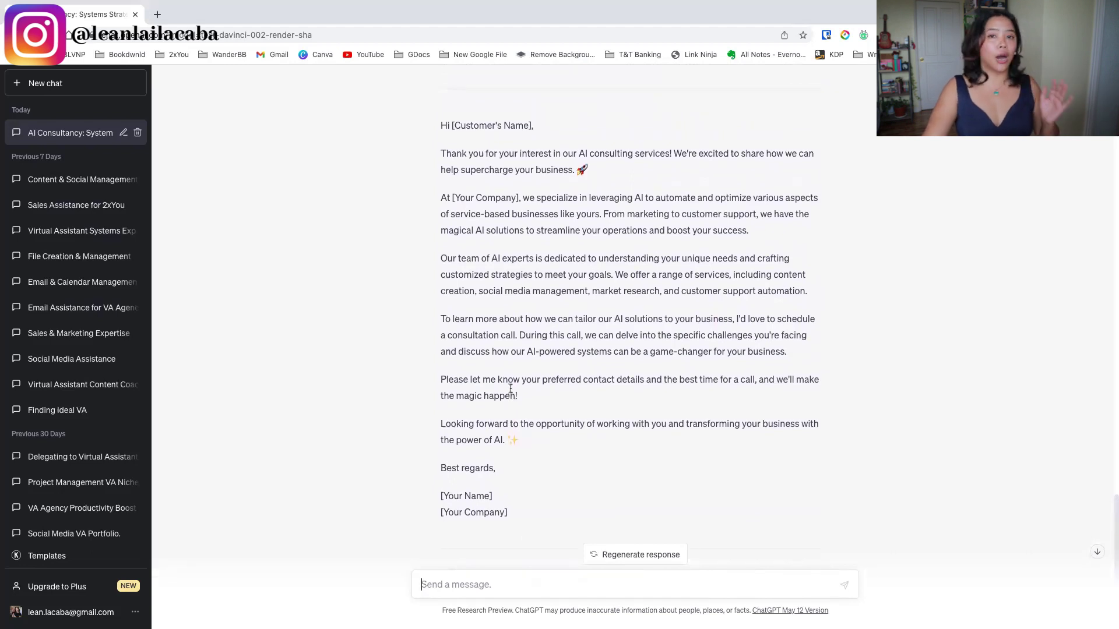
scroll(512, 402, up, 1)
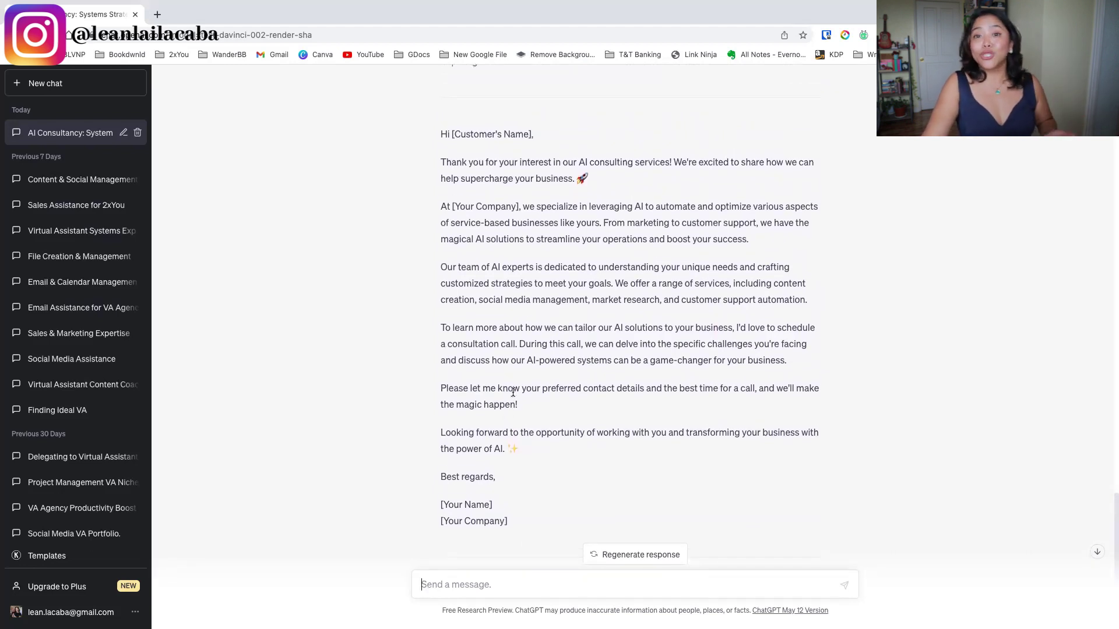
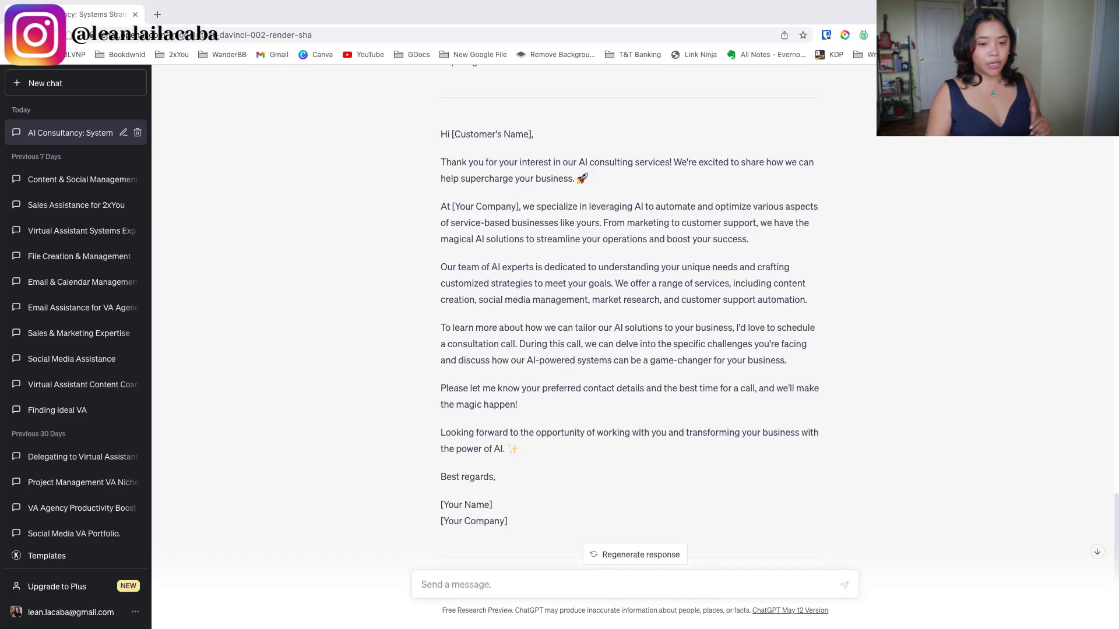
click(521, 576)
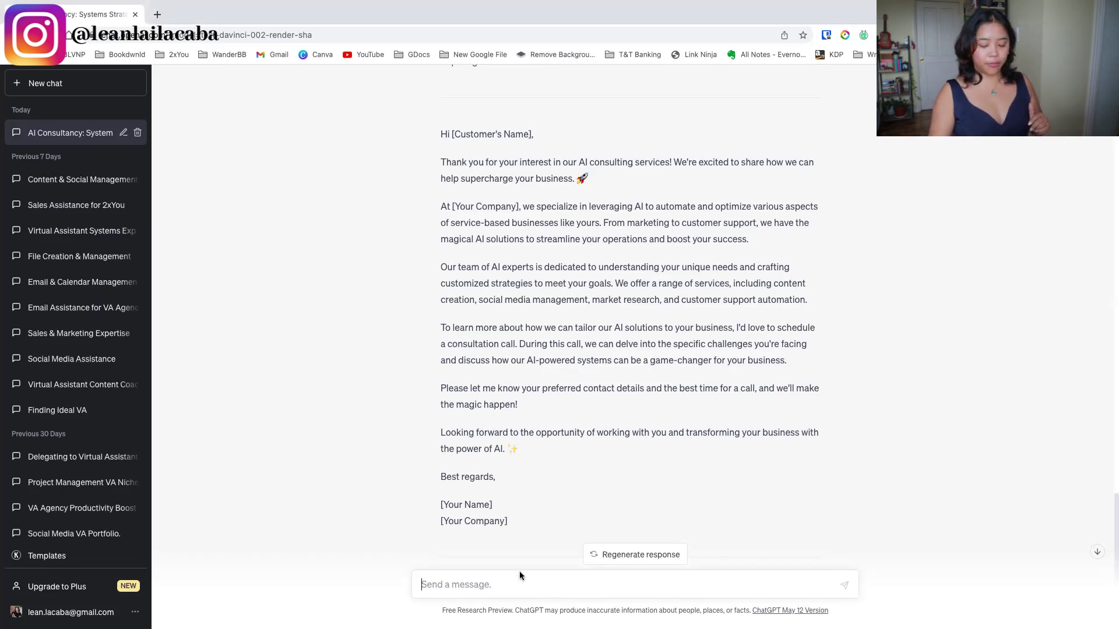
text(Create a draft for 5 social media posts to promote our business)
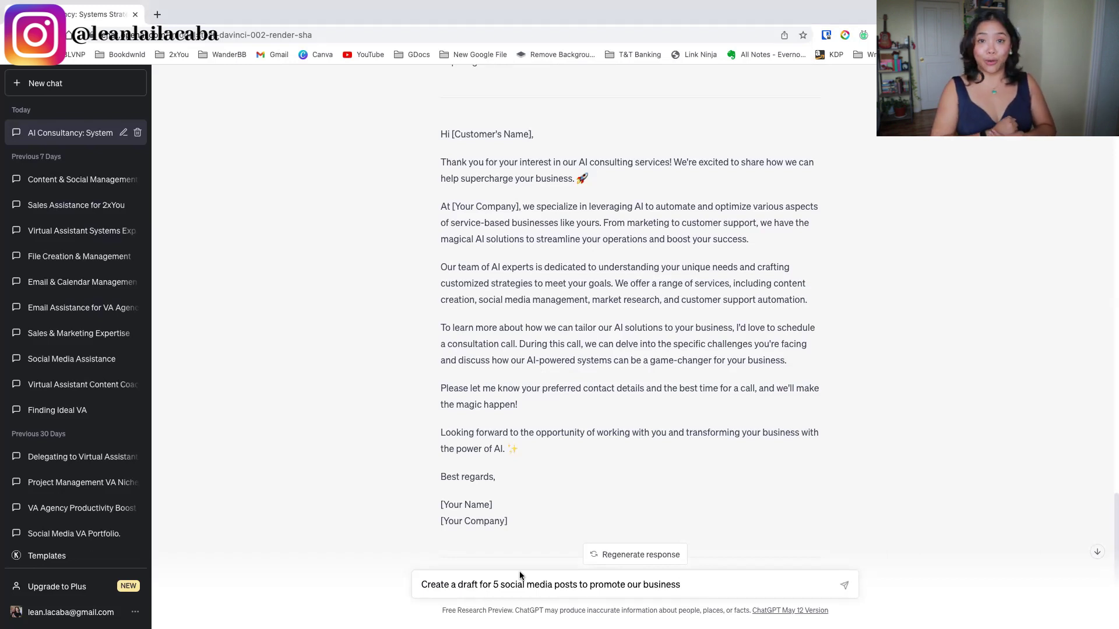
key(Return)
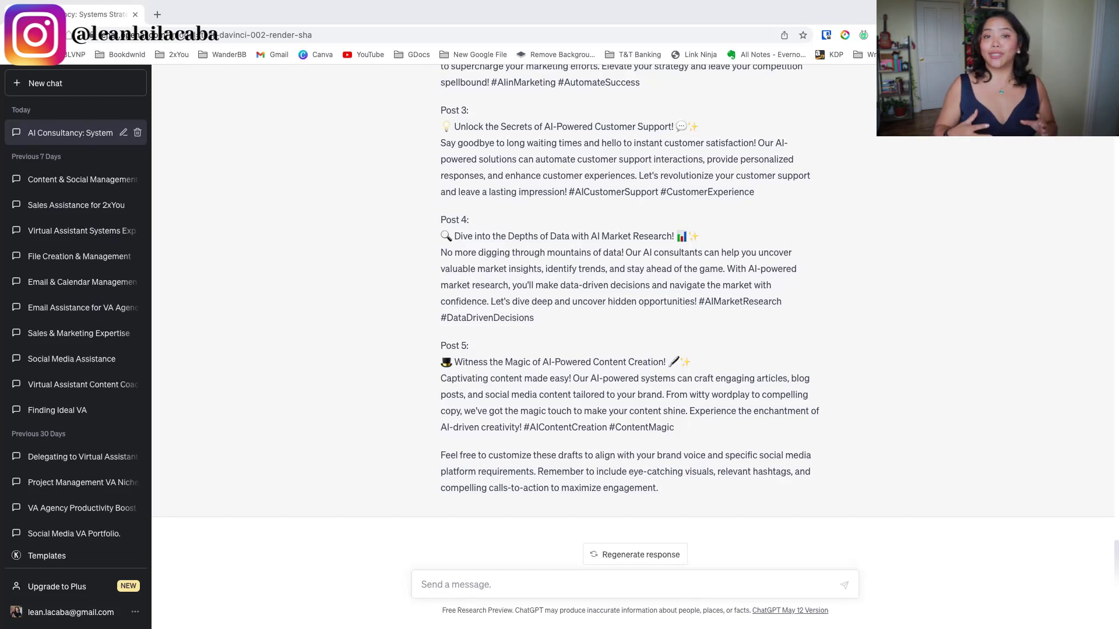
- Request a strategy on how to have more clients for the business
click(422, 596)
text(Create a strategy on how we can have more clients for our business)
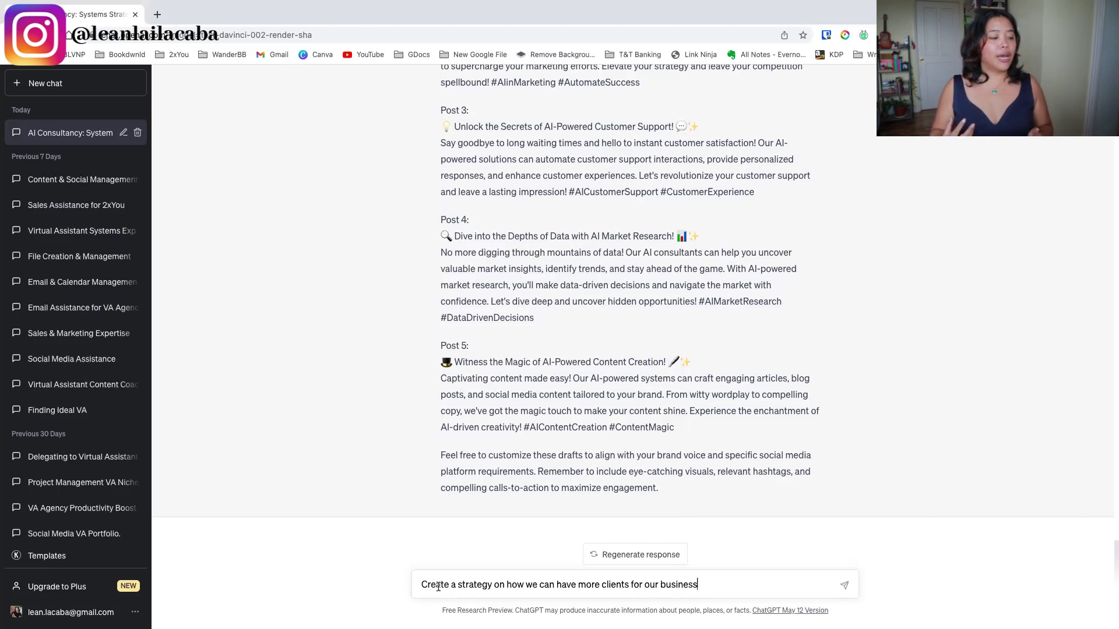
key(Return)
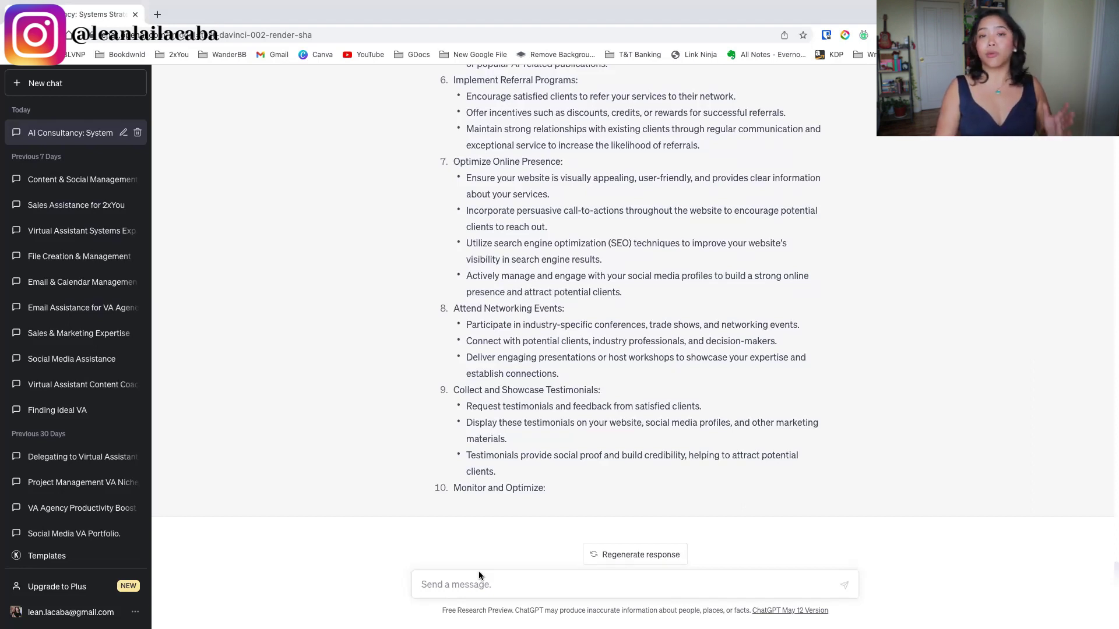
- Ask what would be 3 projects to do in the business to further scale
click(488, 582)
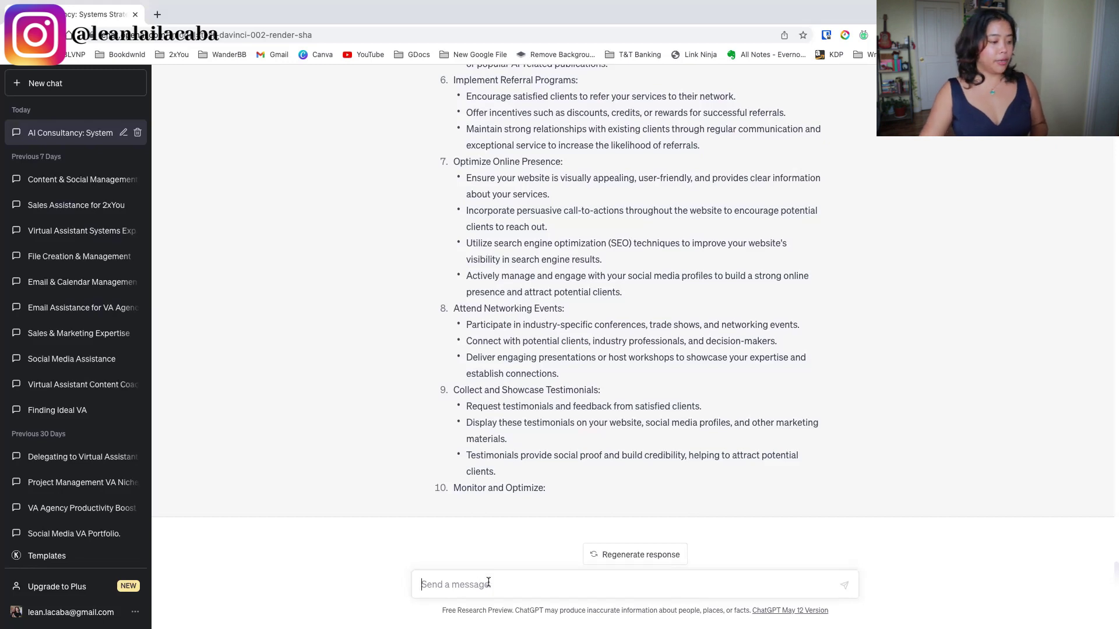
text(What would be 3 projects we can do in our business to further scale?)
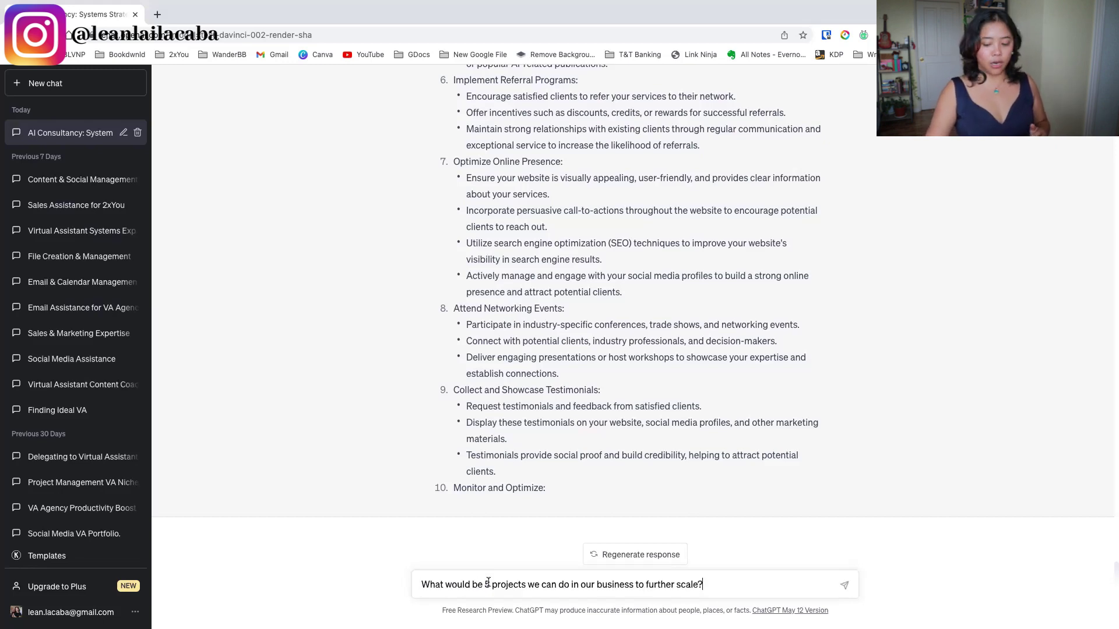
key(Return)
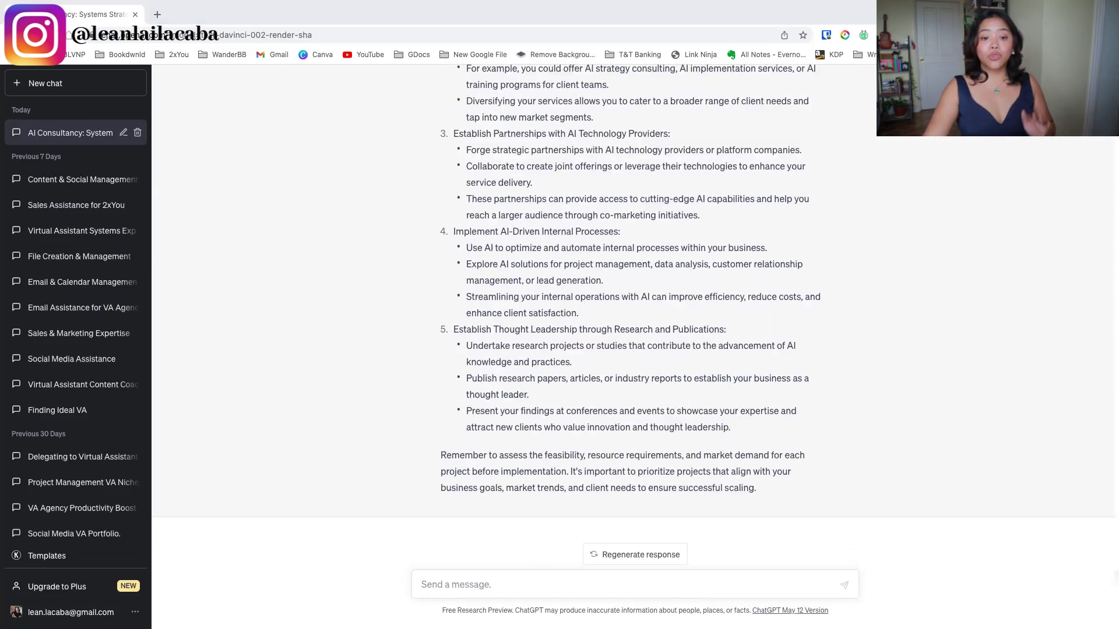
- Write an unsent message asking to break down timelines and milestones for the project to know the business is on the right track
scroll(572, 280, up, 2)
scroll(572, 280, down, 2)
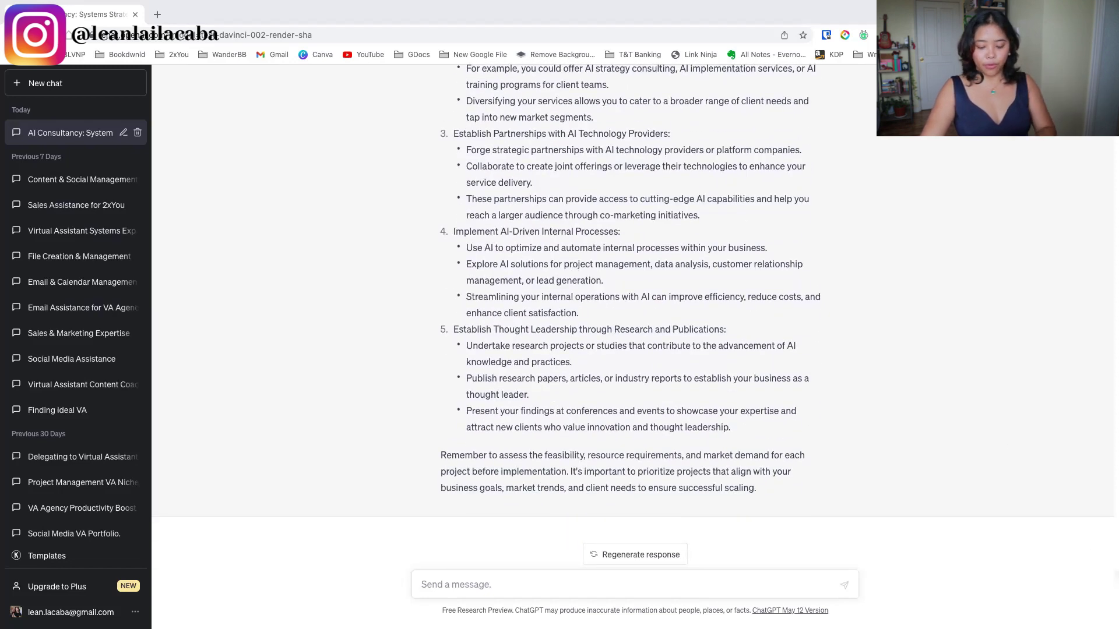
click(547, 585)
text(Can you break down timelines and milestones for the project so we would know we're on the right track?)
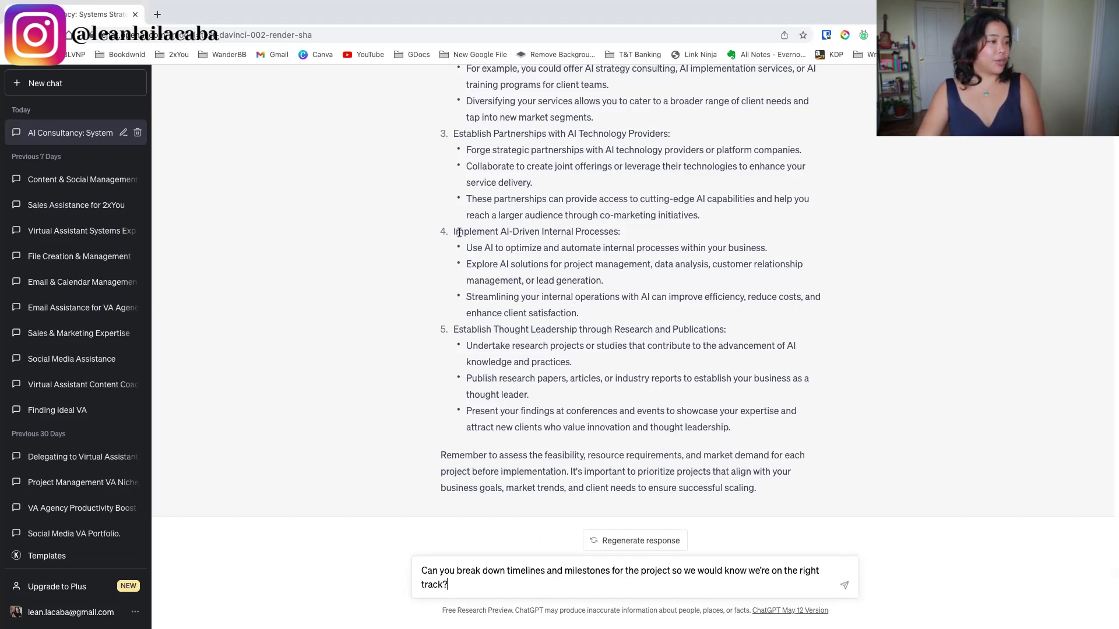
- Copy "Implement AI-Driven Internal Processes" from the fourth suggested project into the message as the project's name and send it
drag(455, 230, 617, 226)
key(super+c)
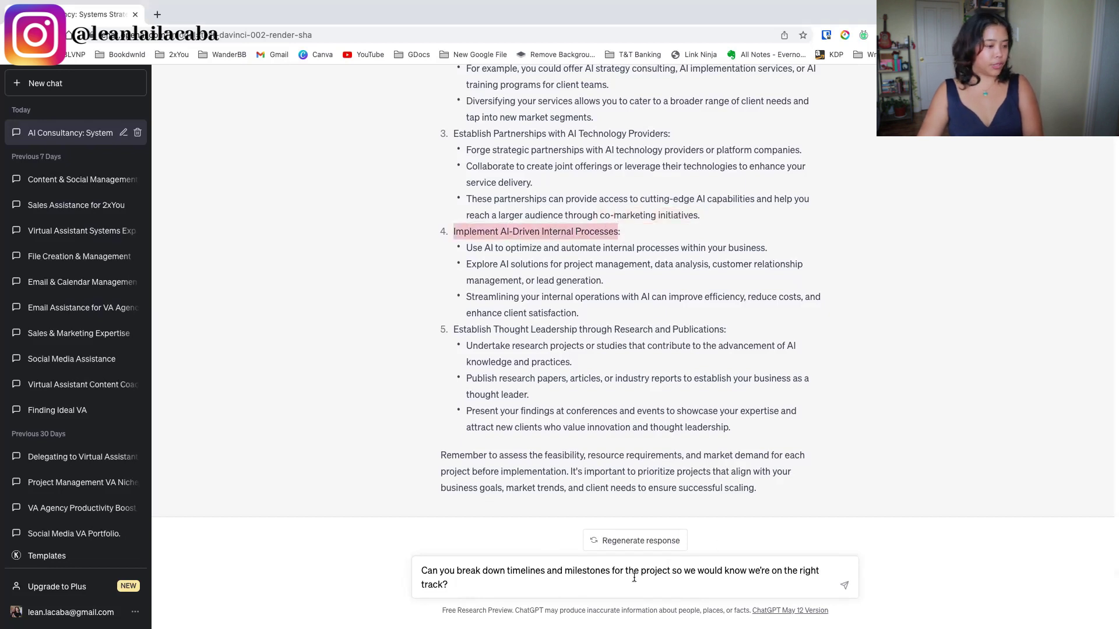
click(656, 574)
key(super+v)
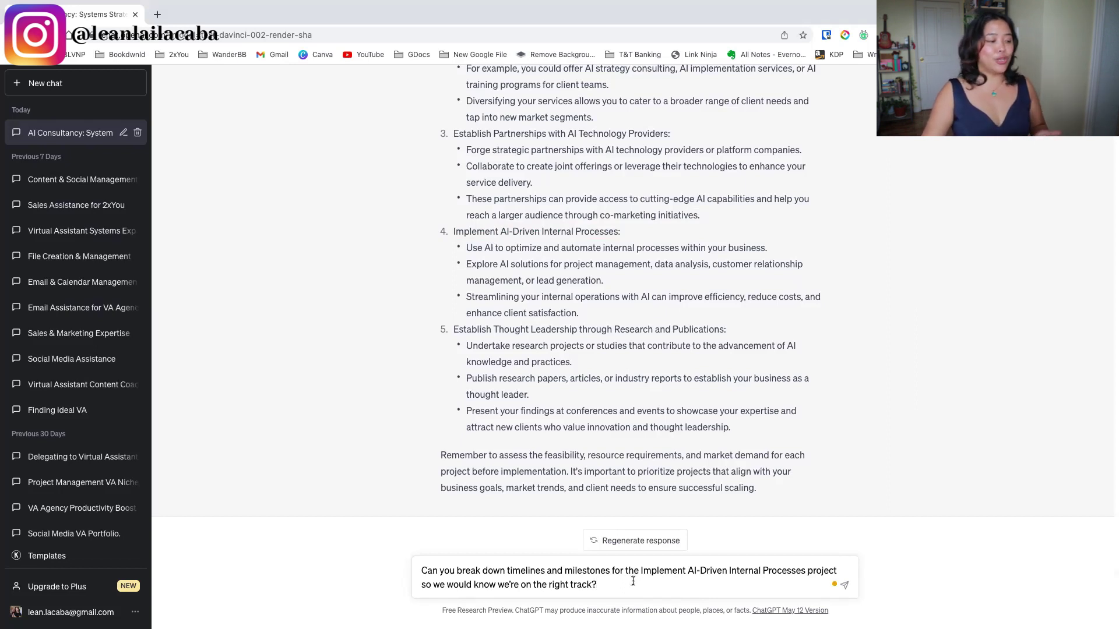
key(Return)
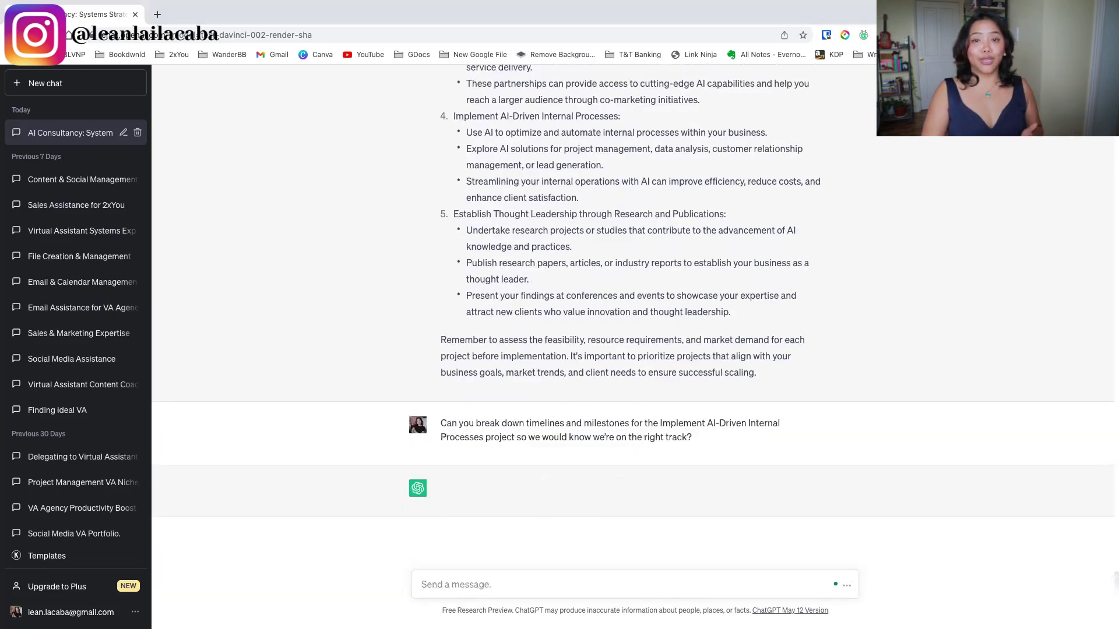